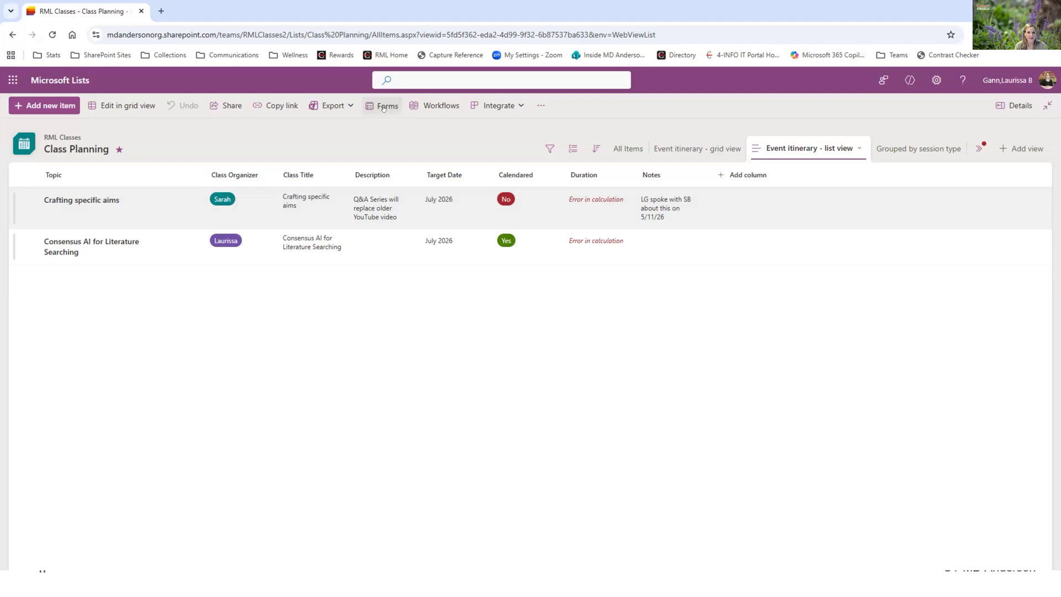
Step: Reload the Class Planning list and open its existing Class Ideas form
{"action": "left_click", "coordinate": [52, 35]}
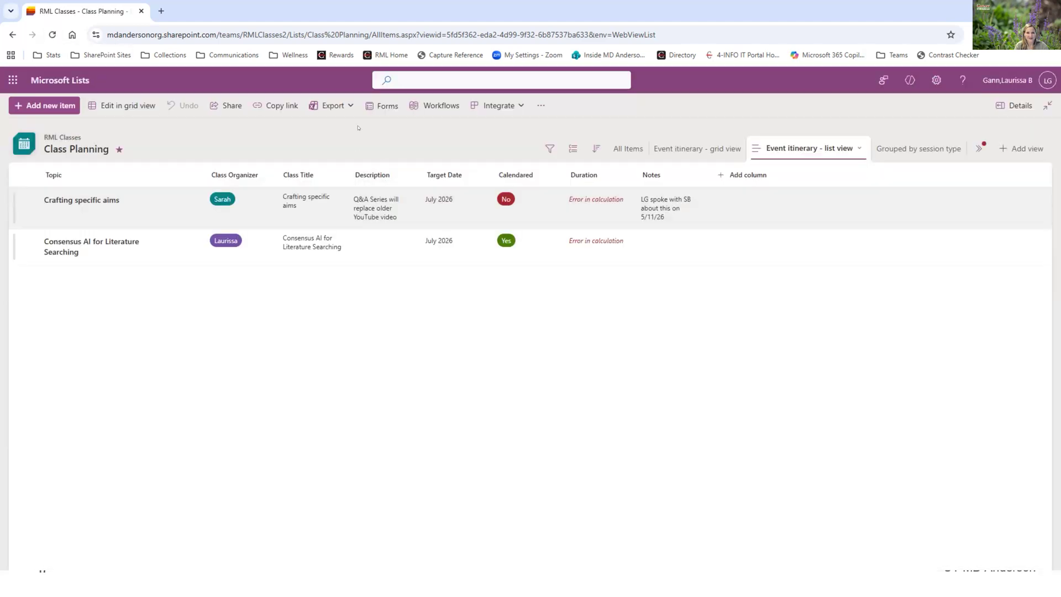
{"action": "left_click", "coordinate": [385, 105]}
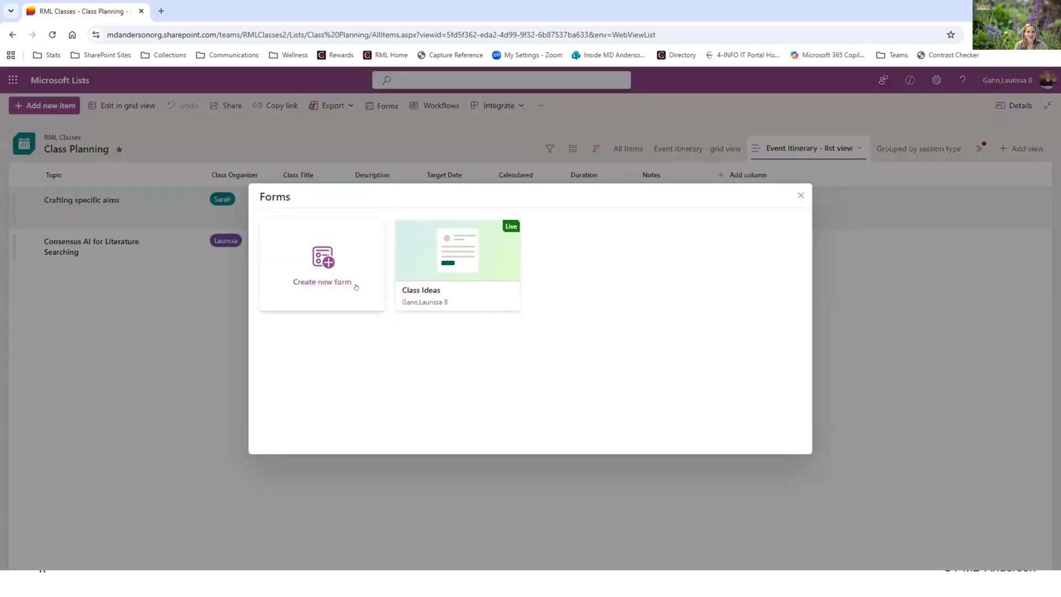
{"action": "mouse_move", "coordinate": [457, 287]}
{"action": "left_click", "coordinate": [445, 270]}
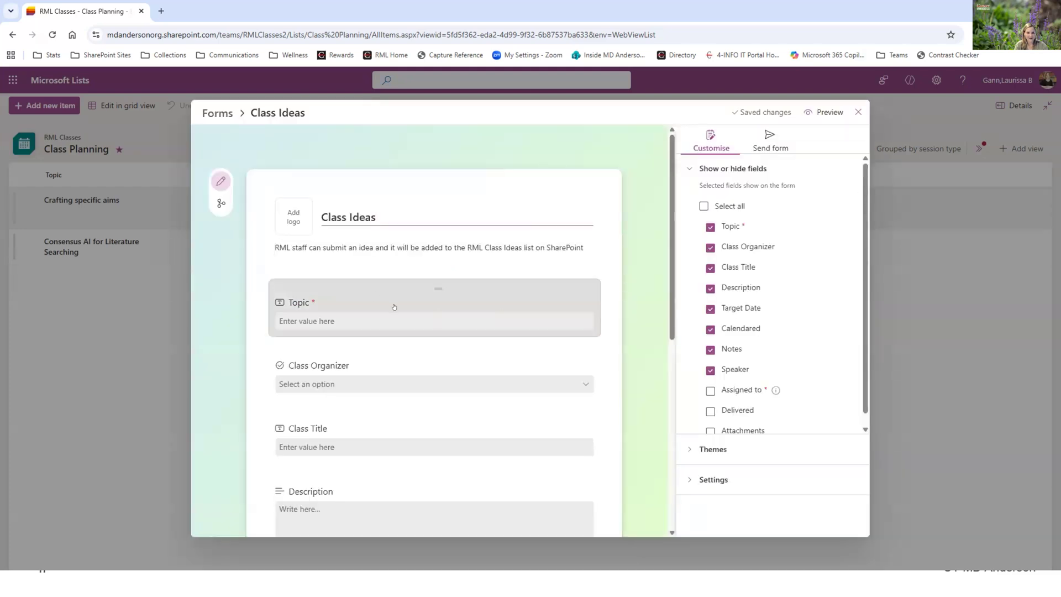
Step: Examine the Class Ideas form's title, description, fields from Topic to Speaker and shown or hidden field choices, and close the form
{"action": "scroll", "coordinate": [394, 307], "scroll_direction": "down", "scroll_amount": 1}
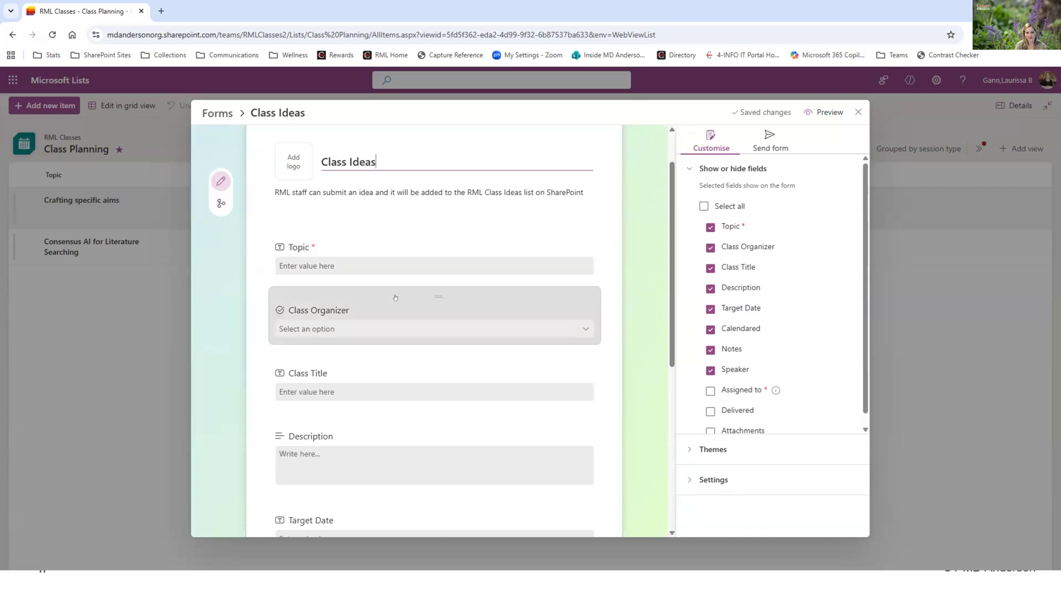
{"action": "scroll", "coordinate": [403, 393], "scroll_direction": "down", "scroll_amount": 5}
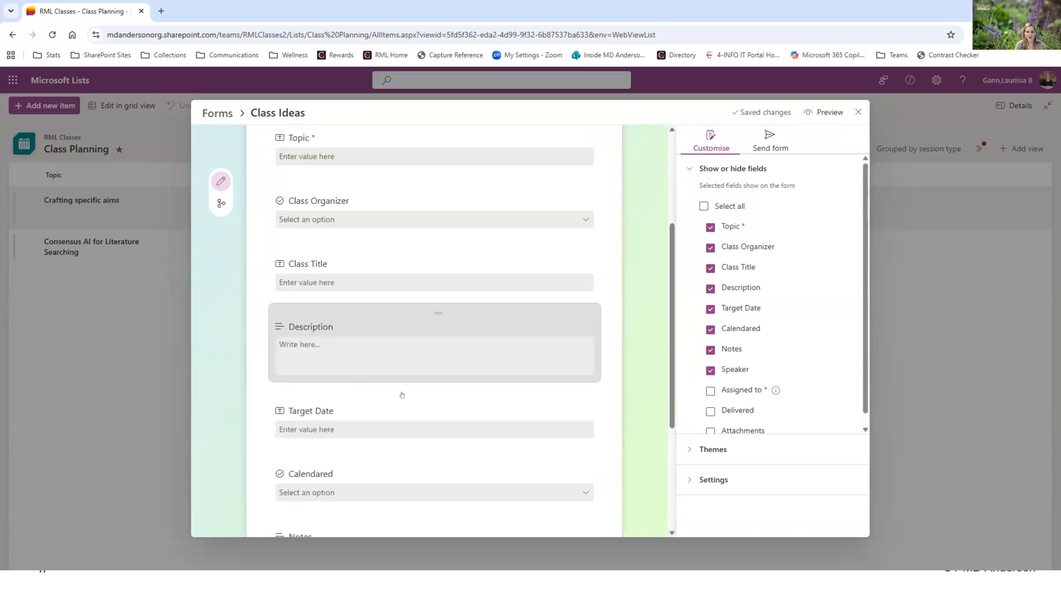
{"action": "scroll", "coordinate": [403, 410], "scroll_direction": "down", "scroll_amount": 1}
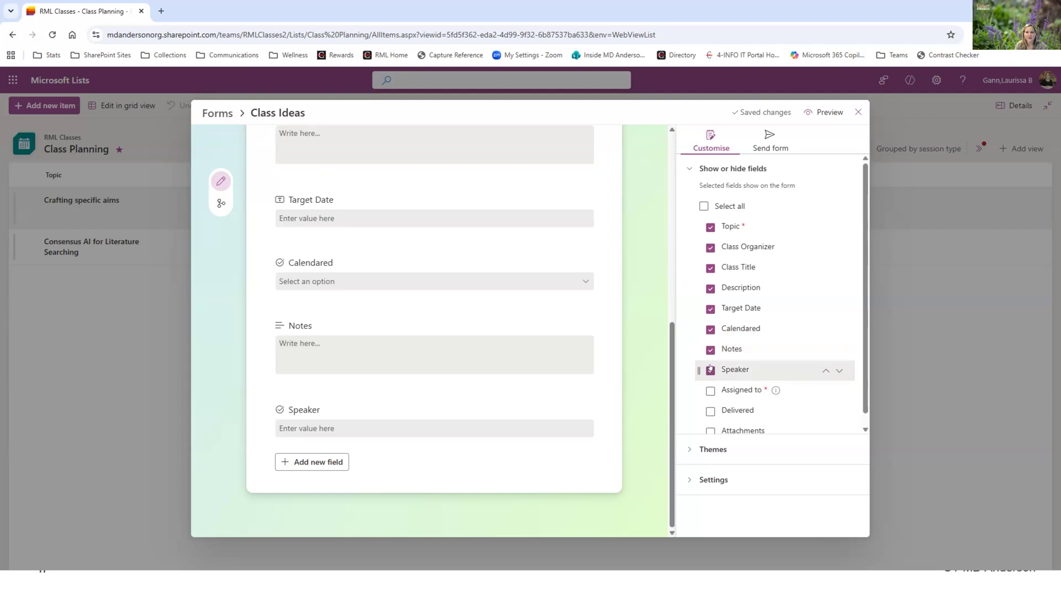
{"action": "scroll", "coordinate": [481, 323], "scroll_direction": "up", "scroll_amount": 1}
{"action": "scroll", "coordinate": [482, 323], "scroll_direction": "up", "scroll_amount": 6}
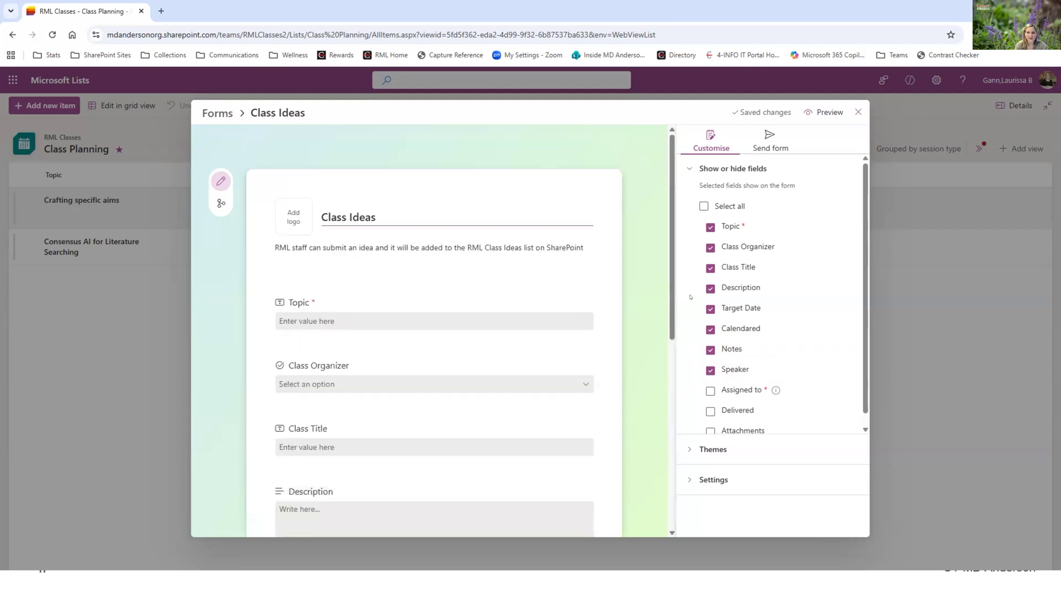
{"action": "left_click", "coordinate": [321, 233]}
{"action": "left_click", "coordinate": [341, 259]}
{"action": "scroll", "coordinate": [422, 350], "scroll_direction": "down", "scroll_amount": 7}
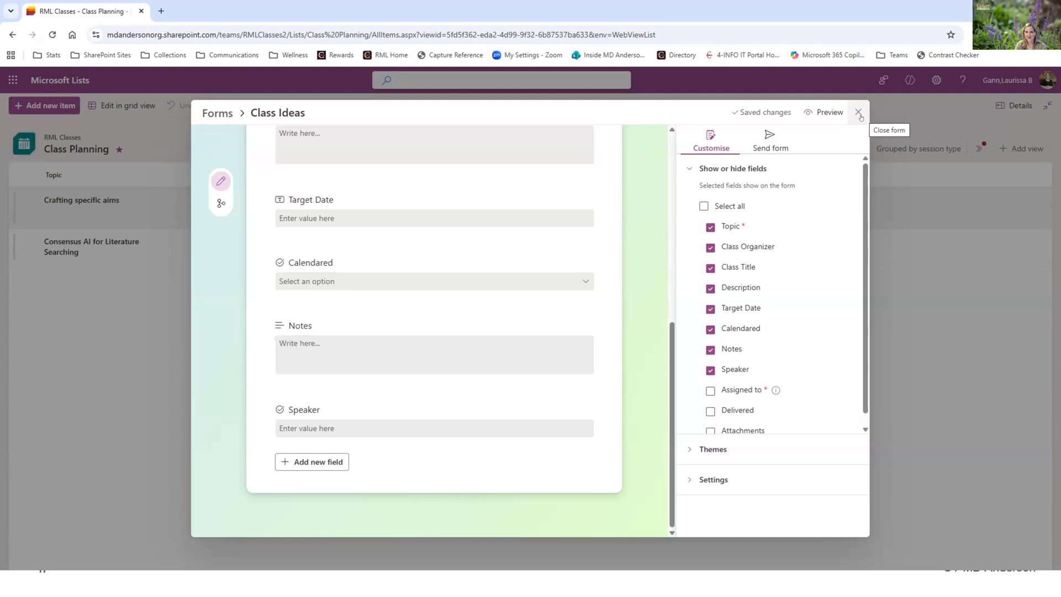
{"action": "scroll", "coordinate": [518, 279], "scroll_direction": "up", "scroll_amount": 2}
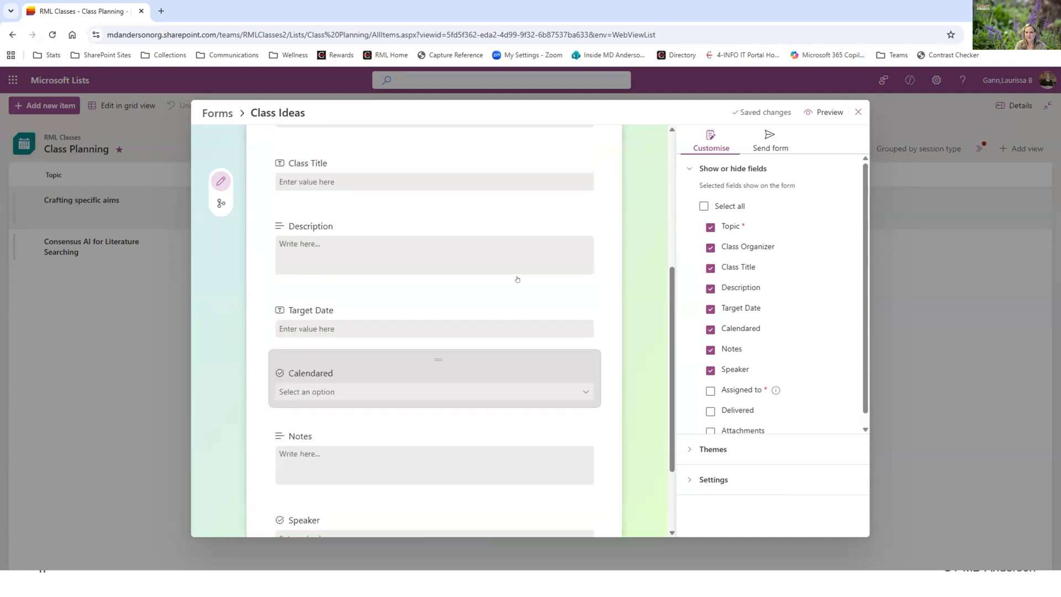
{"action": "scroll", "coordinate": [518, 279], "scroll_direction": "up", "scroll_amount": 5}
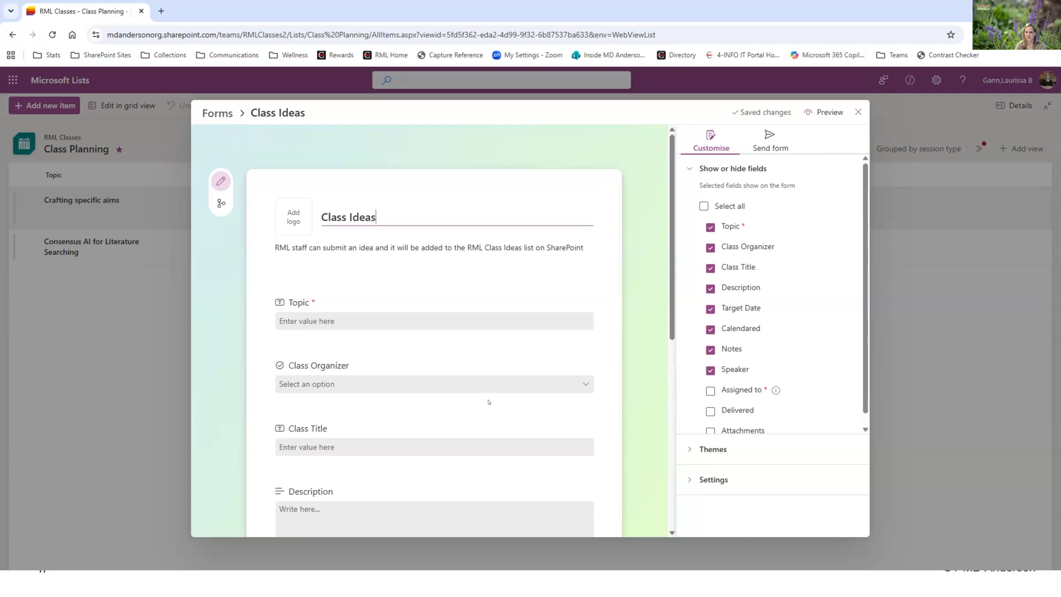
{"action": "left_click", "coordinate": [856, 115]}
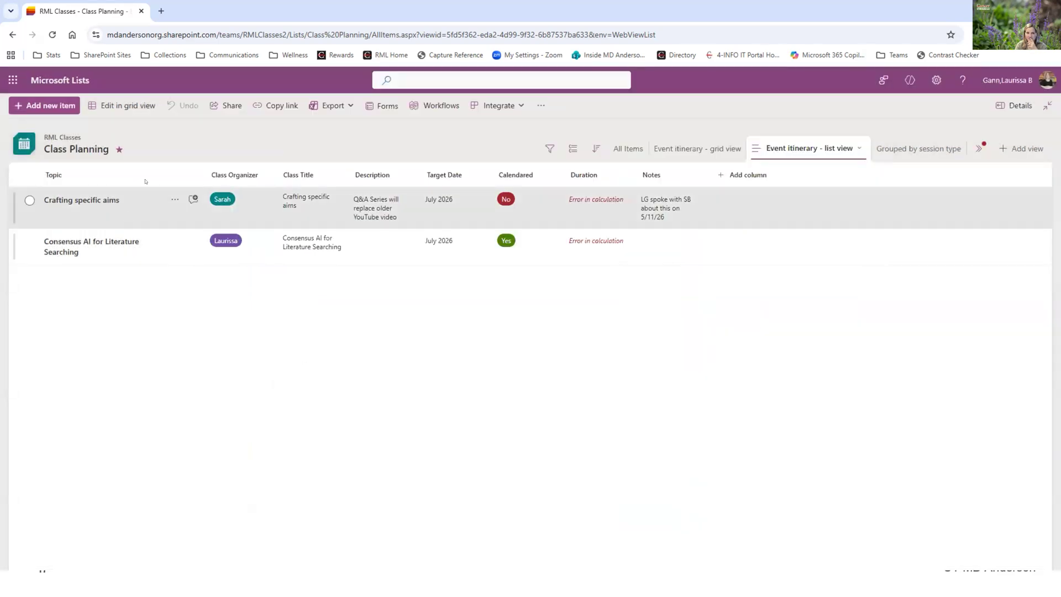
Step: Put the Class Planning list into grid editing and go through the Crafting specific aims row's cells up to Target Date
{"action": "left_click", "coordinate": [146, 194]}
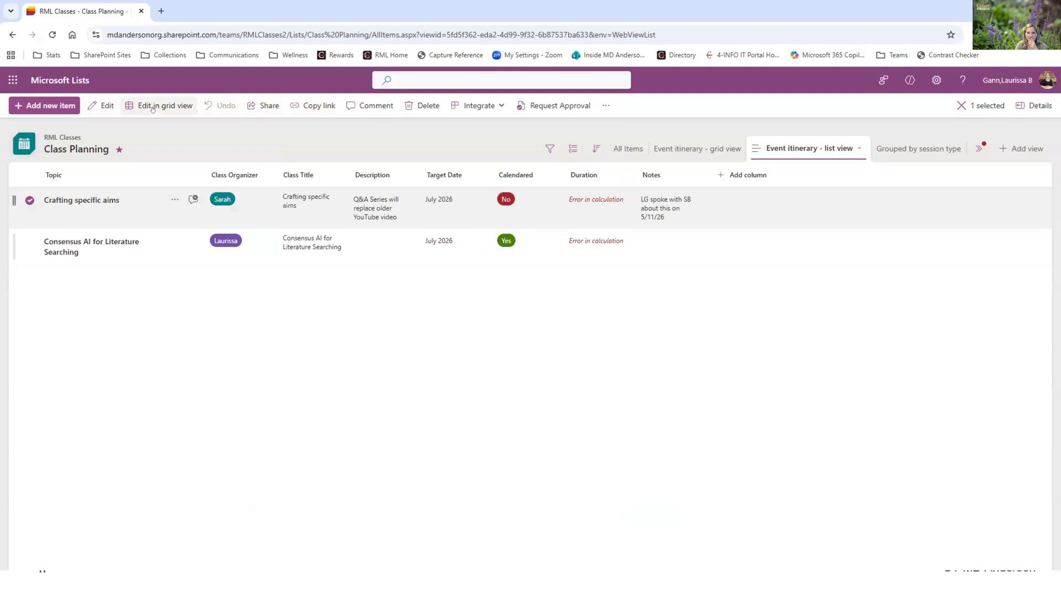
{"action": "left_click", "coordinate": [153, 106]}
{"action": "left_click", "coordinate": [109, 206]}
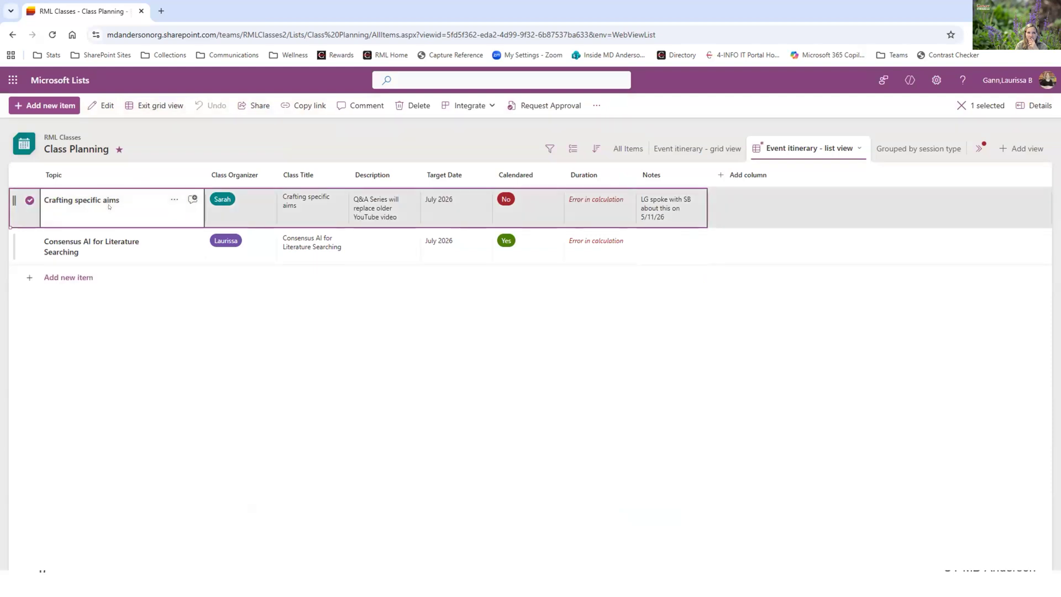
{"action": "left_click", "coordinate": [225, 207]}
{"action": "left_click", "coordinate": [312, 210]}
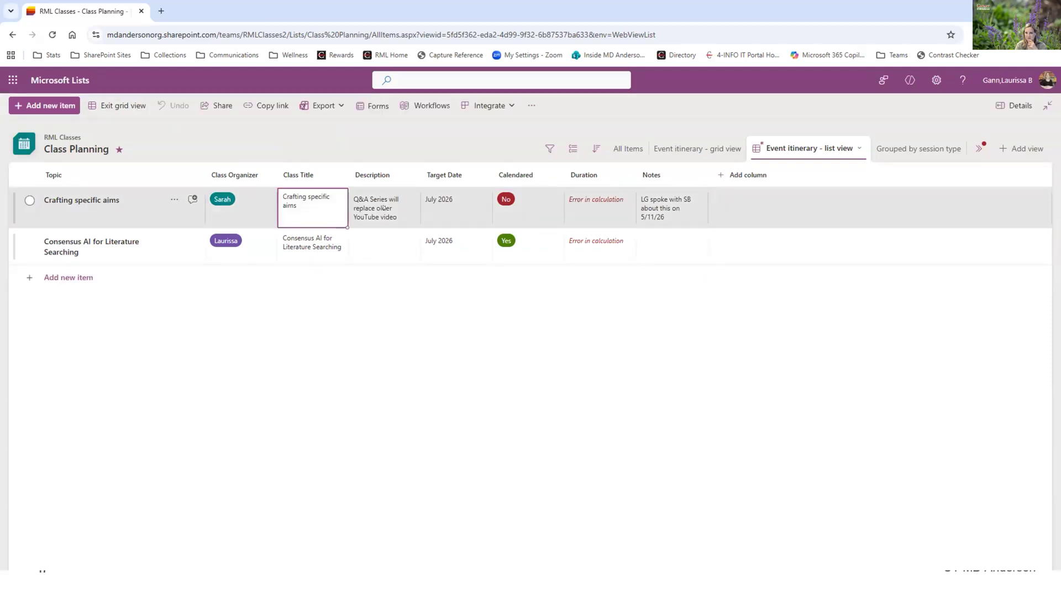
{"action": "left_click", "coordinate": [384, 208]}
{"action": "left_click", "coordinate": [440, 218]}
Step: Add a list item with the topic Microsoft Lists and assign it the same Class Organizer as the Consensus AI item
{"action": "left_click", "coordinate": [65, 279]}
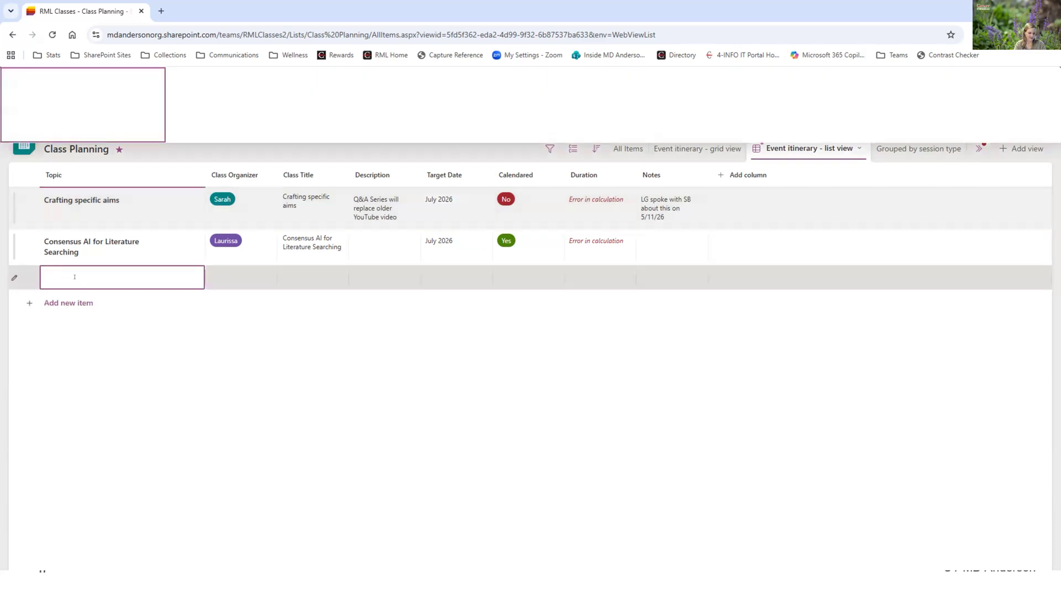
{"action": "type", "text": "Microsoft Lists"}
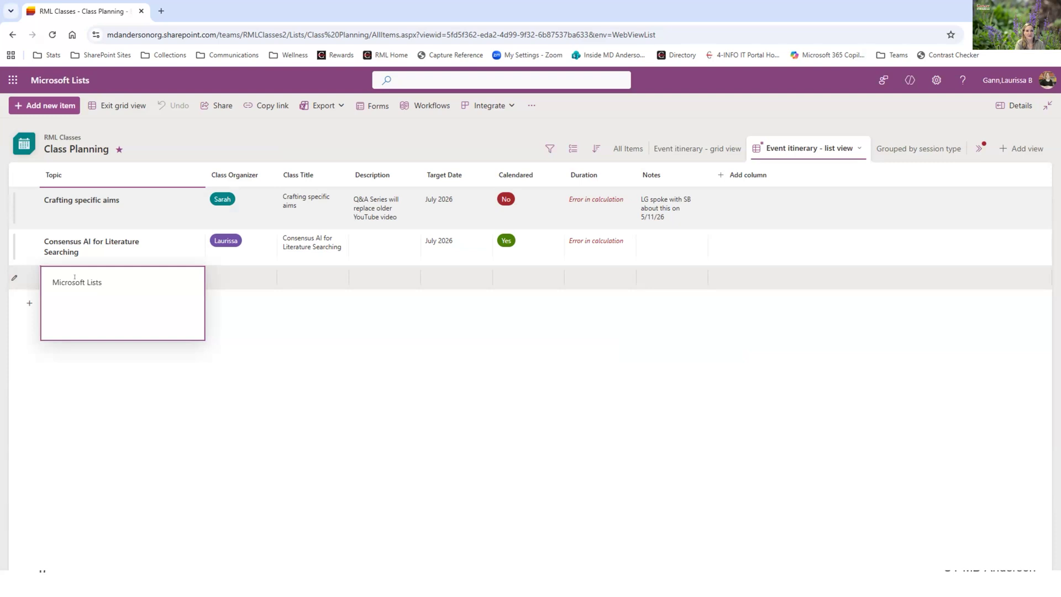
{"action": "left_click", "coordinate": [238, 277]}
{"action": "left_click", "coordinate": [234, 272]}
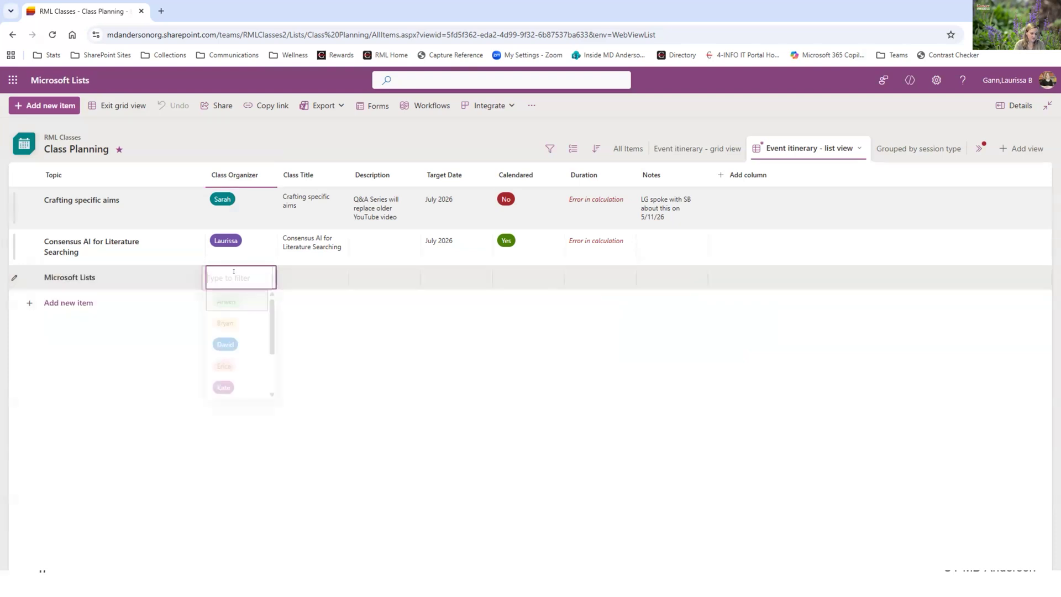
{"action": "type", "text": "L"}
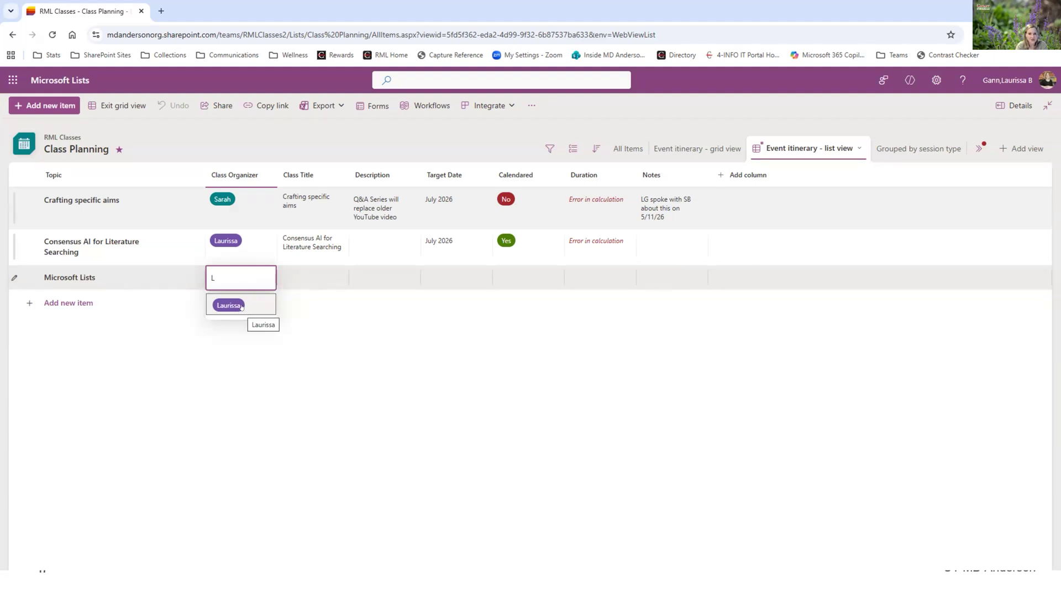
{"action": "key", "text": "BackSpace"}
{"action": "type", "text": "S"}
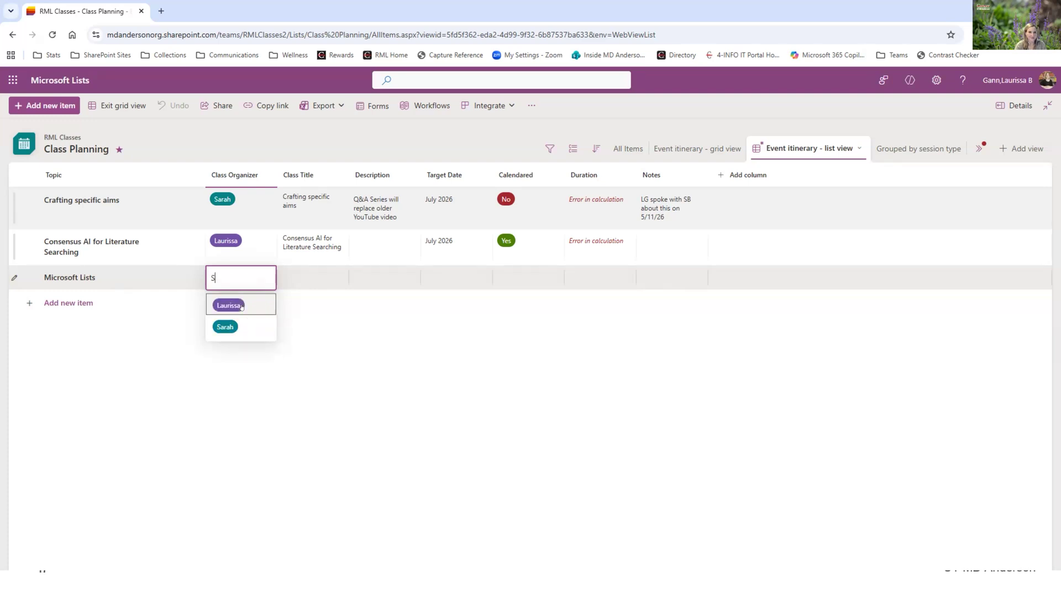
{"action": "left_click", "coordinate": [242, 304]}
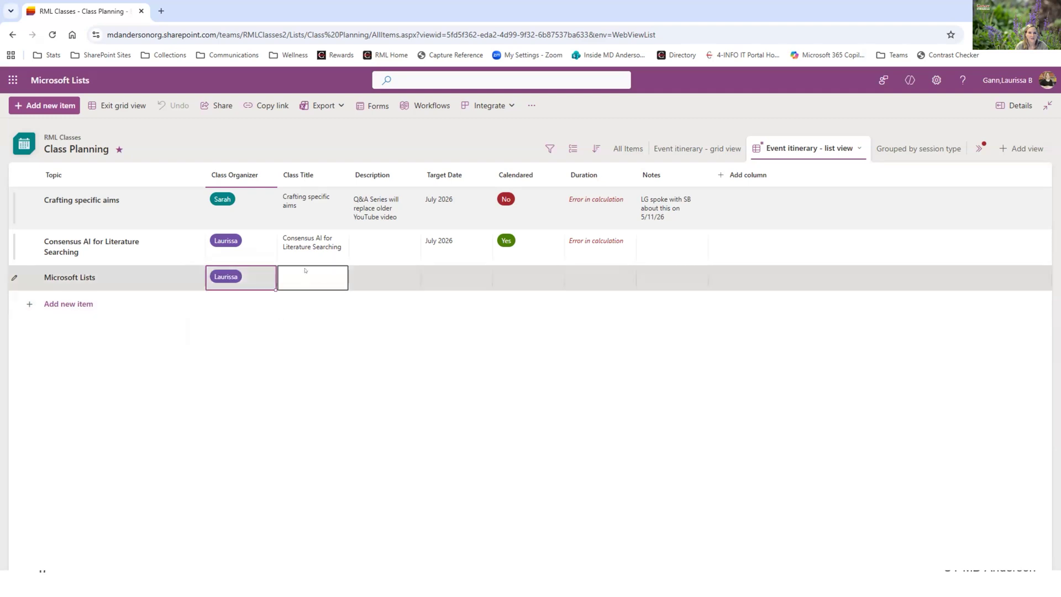
{"action": "left_click", "coordinate": [321, 277]}
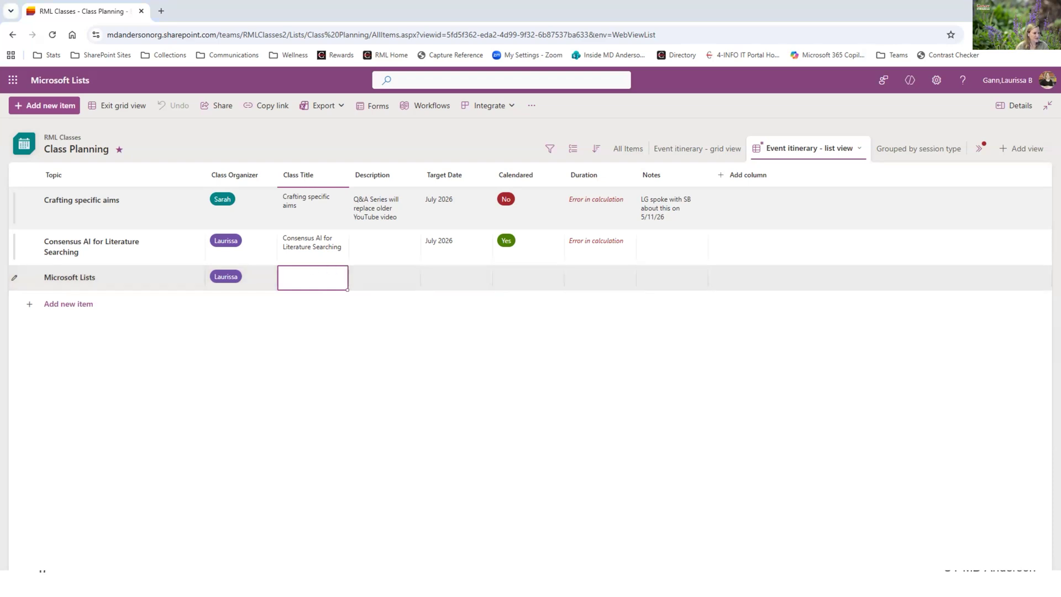
Step: Switch to the slide presentation and advance from Forms for List Entry to the Best Practices slide
{"action": "key", "text": "alt+Tab"}
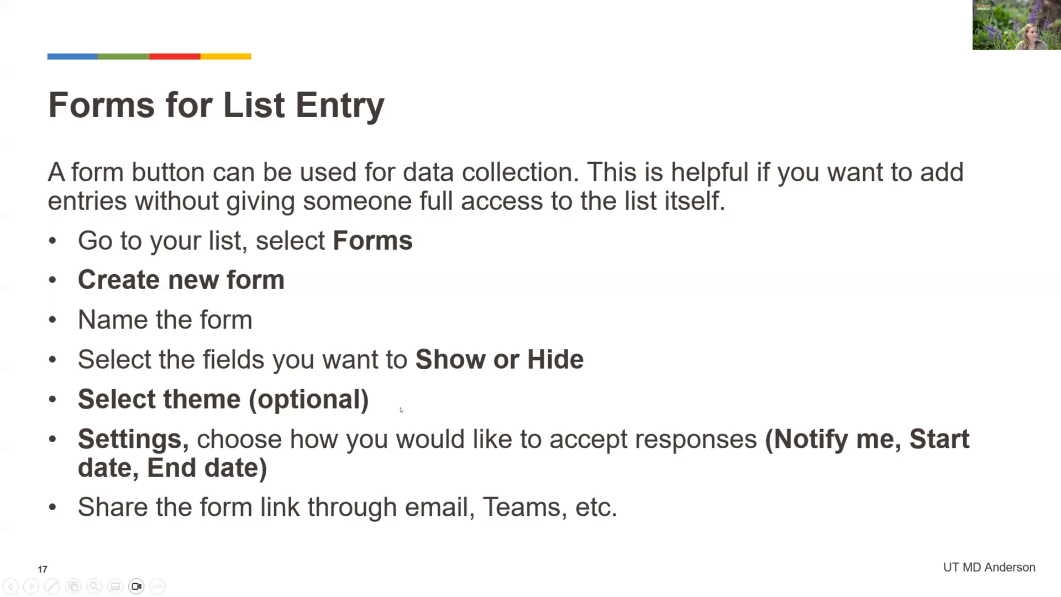
{"action": "key", "text": "Right"}
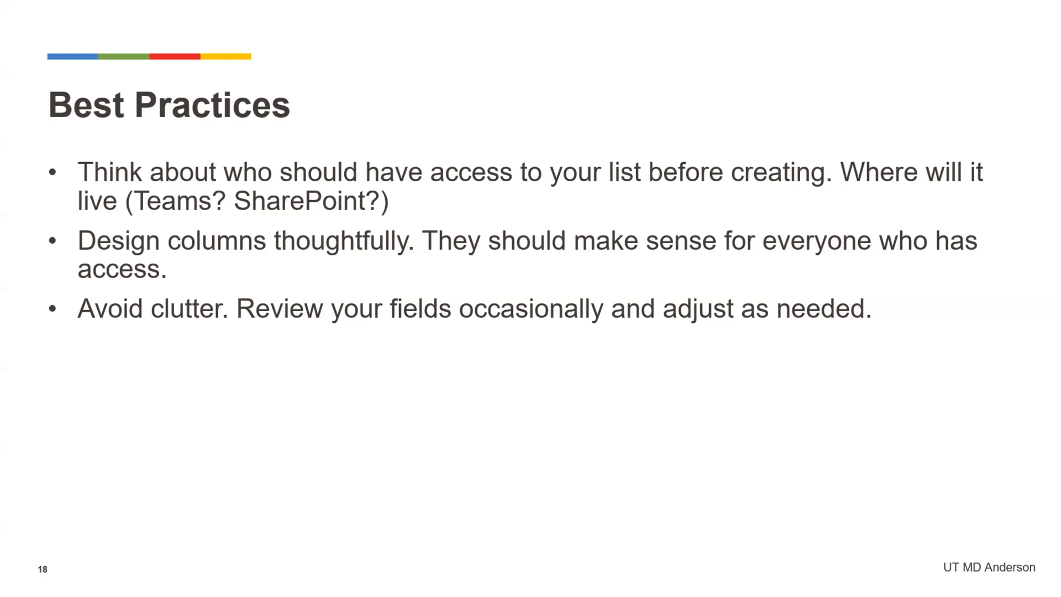
Step: Switch to the Class Planning list, view the Description column's settings options, and return to the slide presentation
{"action": "key", "text": "alt+Tab"}
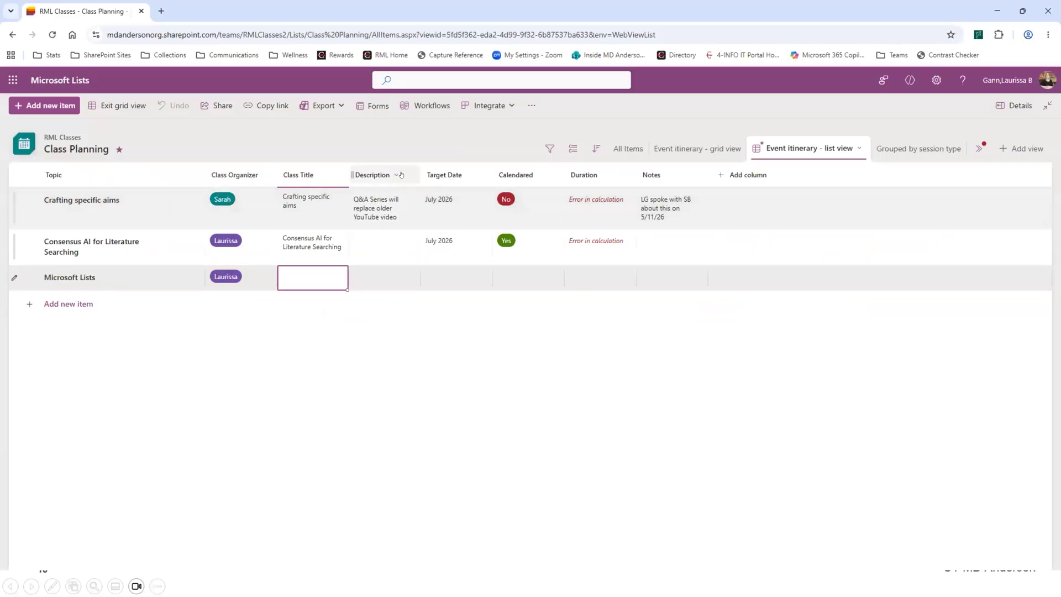
{"action": "mouse_move", "coordinate": [410, 192]}
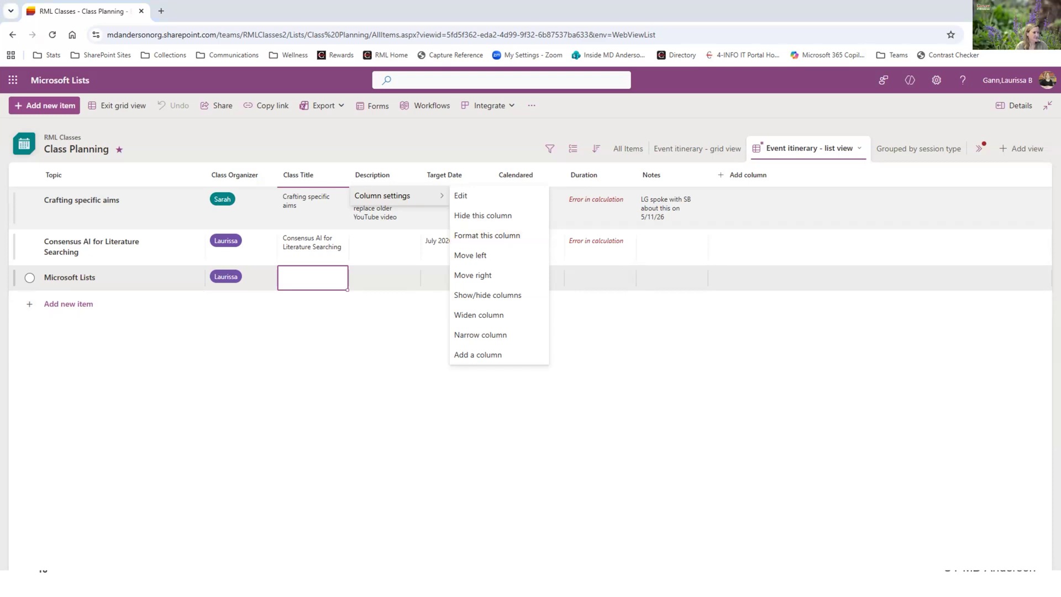
{"action": "key", "text": "alt+Tab"}
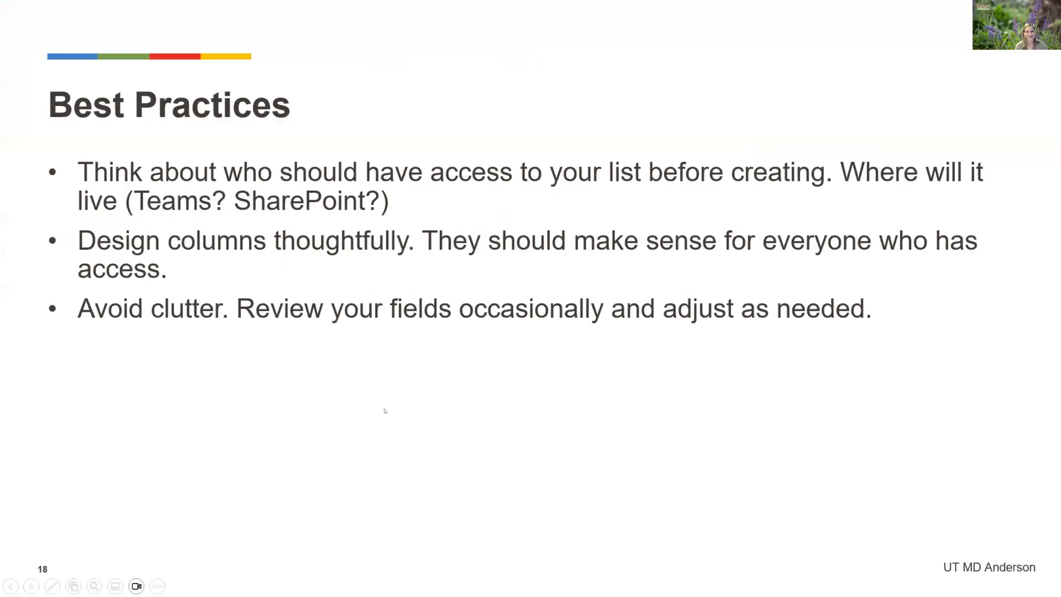